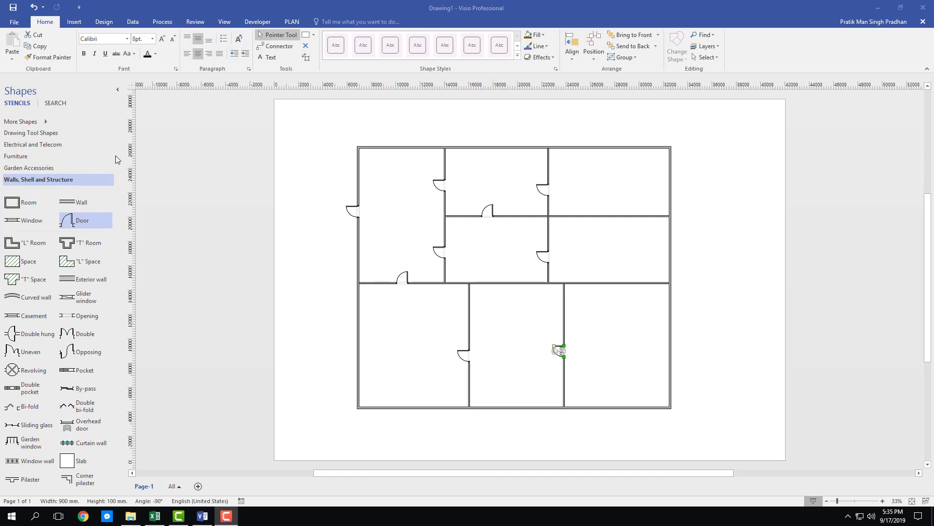
# - Open the Dimensioning - Engineering stencil in the shapes list
pyautogui.click(91, 145)
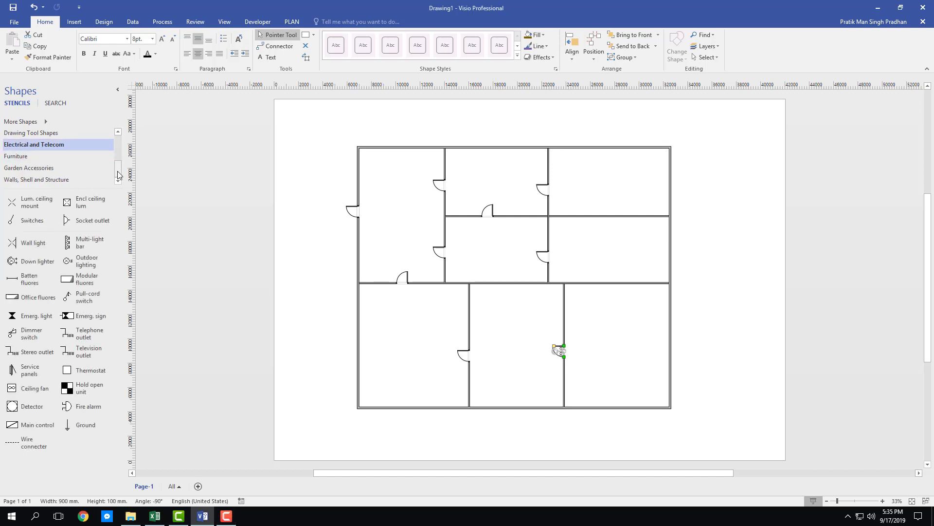
pyautogui.scroll(1, 118, 169)
pyautogui.scroll(3, 119, 168)
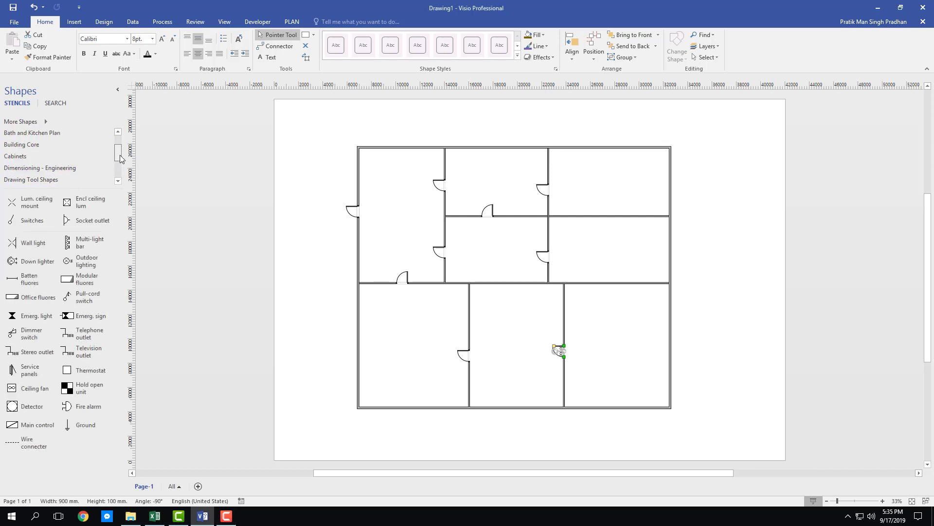
pyautogui.click(66, 168)
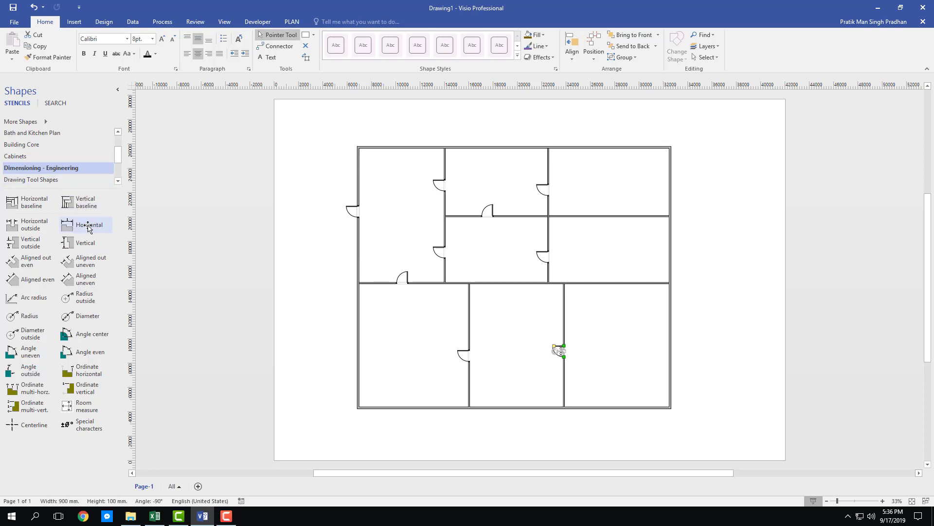
pyautogui.moveTo(88, 227); pyautogui.dragTo(362, 146)
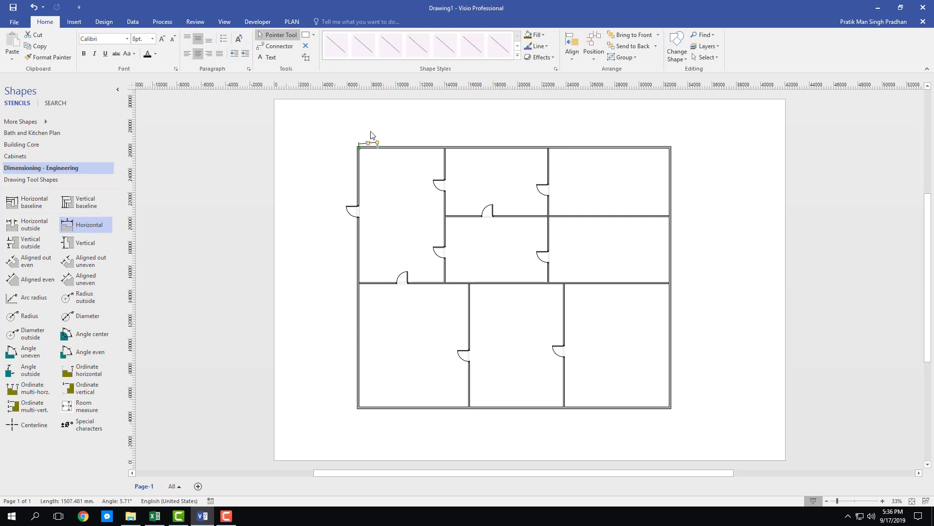
pyautogui.scroll(-5, 373, 137)
pyautogui.press('alt')
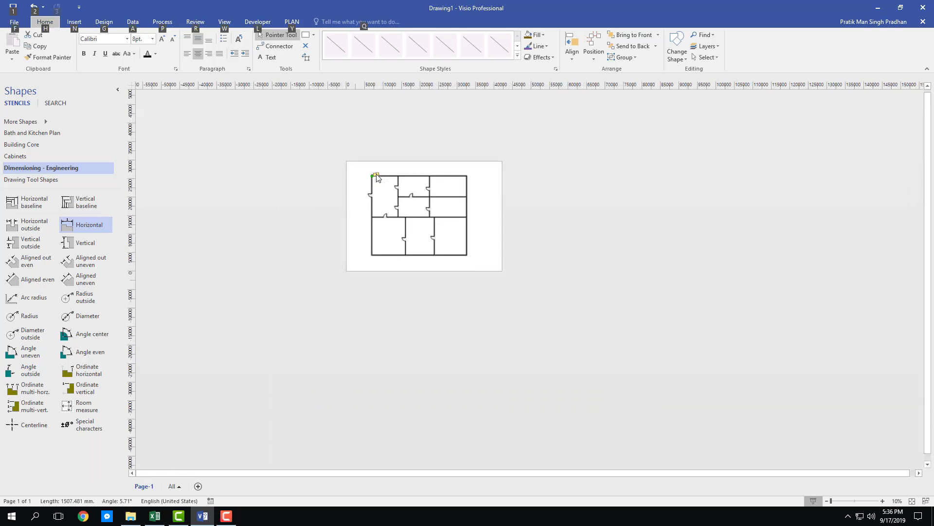
pyautogui.scroll(12, 378, 179)
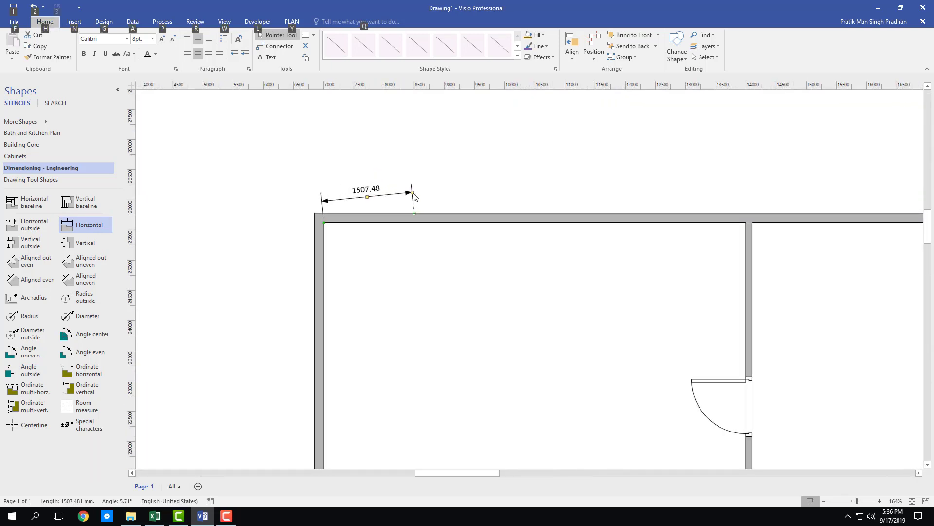
pyautogui.click(414, 196)
pyautogui.click(401, 193)
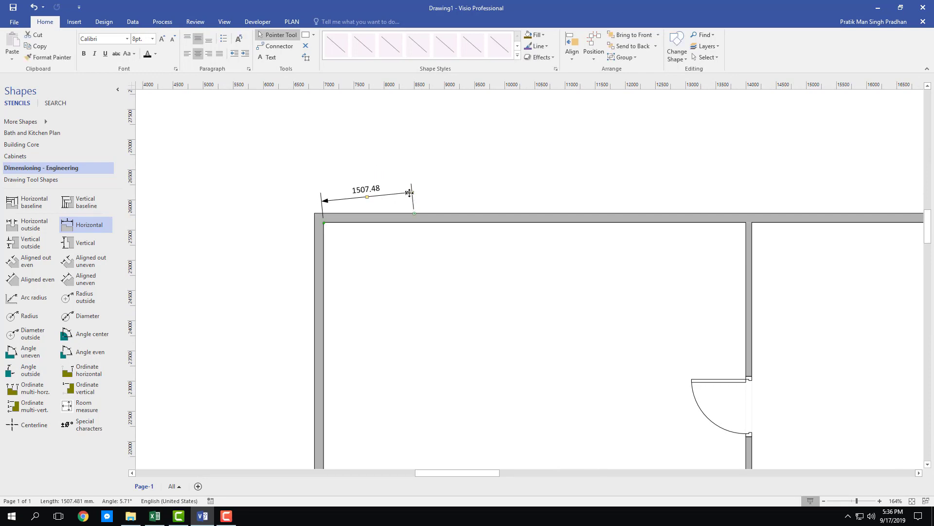
pyautogui.moveTo(412, 196); pyautogui.dragTo(414, 222)
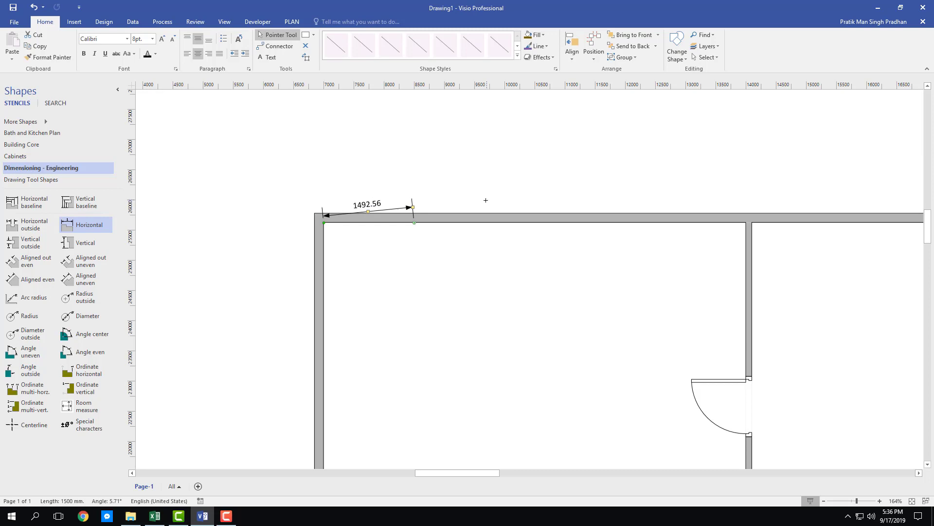
pyautogui.press('Escape')
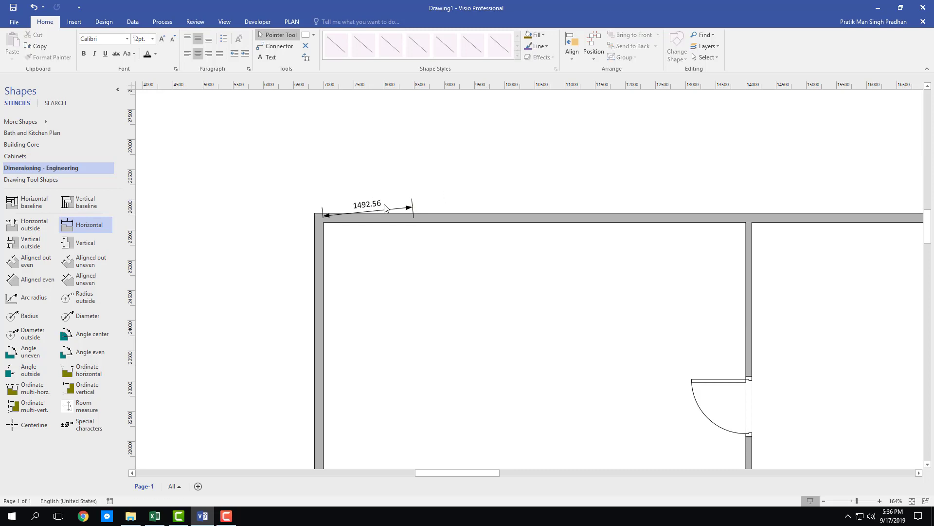
pyautogui.click(384, 209)
pyautogui.press('Delete')
# - Add a Horizontal dimension from the plan's upper-left outer corner to the first interior wall, and raise its text above the line
pyautogui.moveTo(98, 226); pyautogui.dragTo(319, 216)
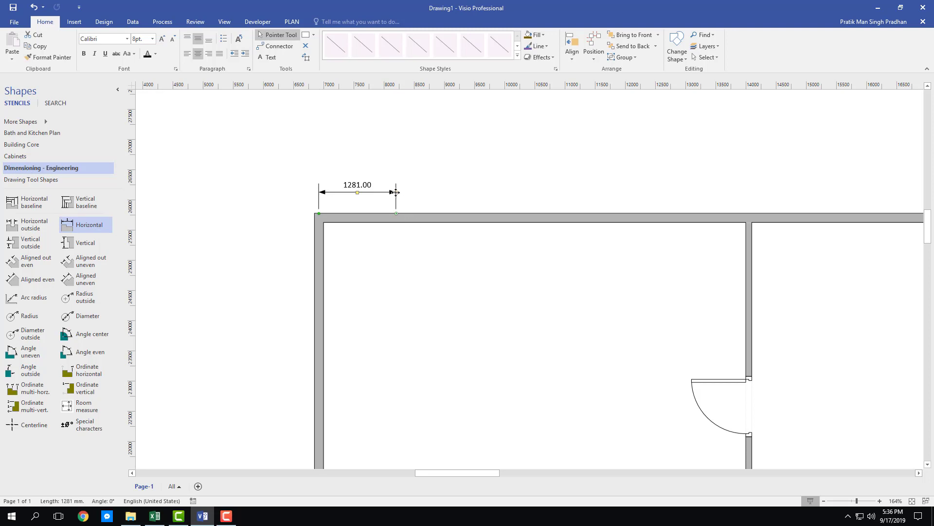
pyautogui.moveTo(401, 192); pyautogui.dragTo(749, 213)
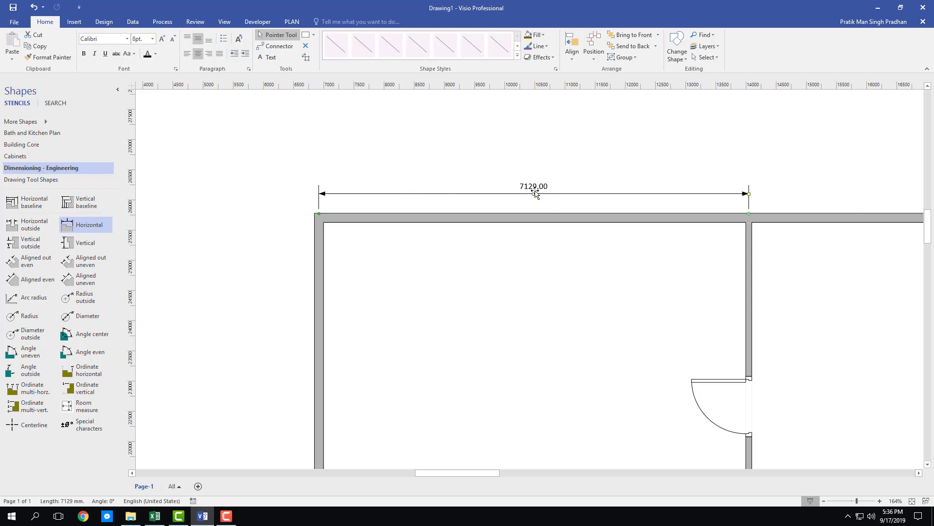
pyautogui.moveTo(534, 193); pyautogui.dragTo(534, 169)
pyautogui.scroll(-5, 423, 214)
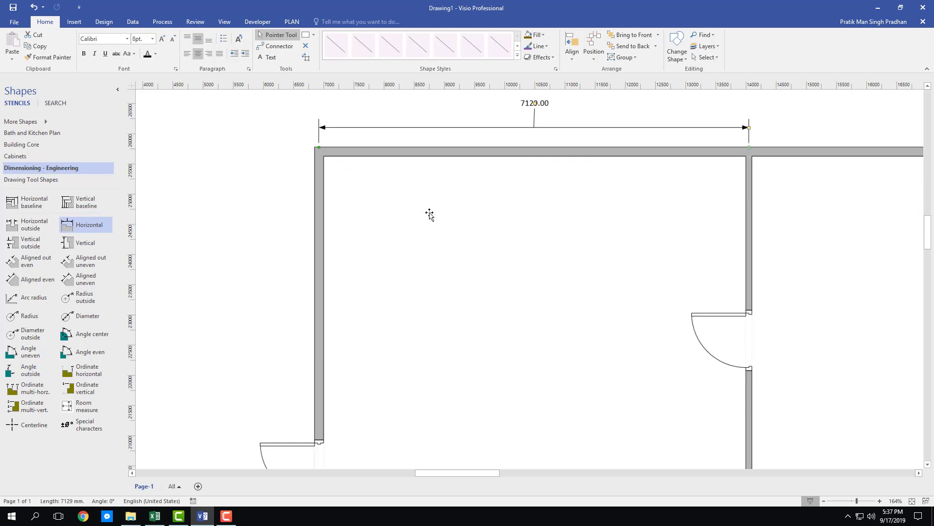
pyautogui.scroll(5, 423, 214)
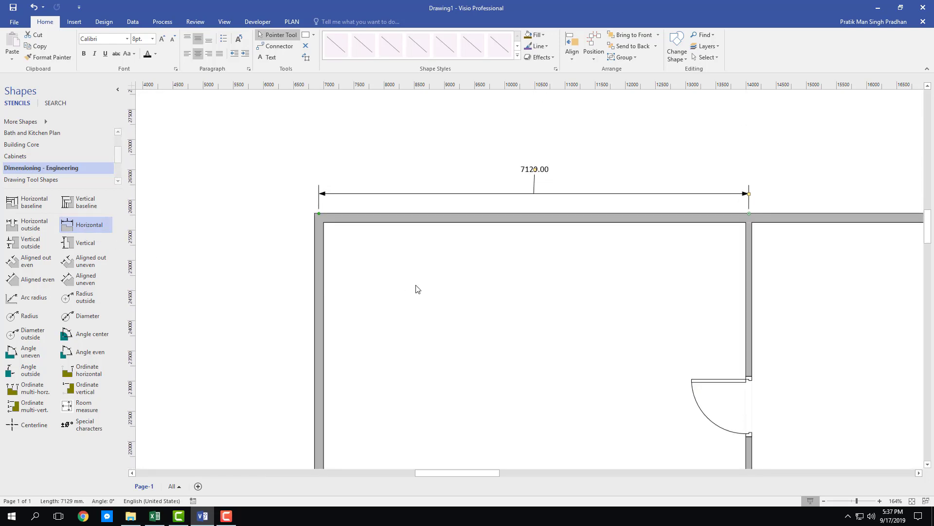
# - Add a Vertical dimension along the upper-left room's outer wall, from the upper corner to the lower interior wall, and move its text outward
pyautogui.moveTo(86, 244); pyautogui.dragTo(268, 262)
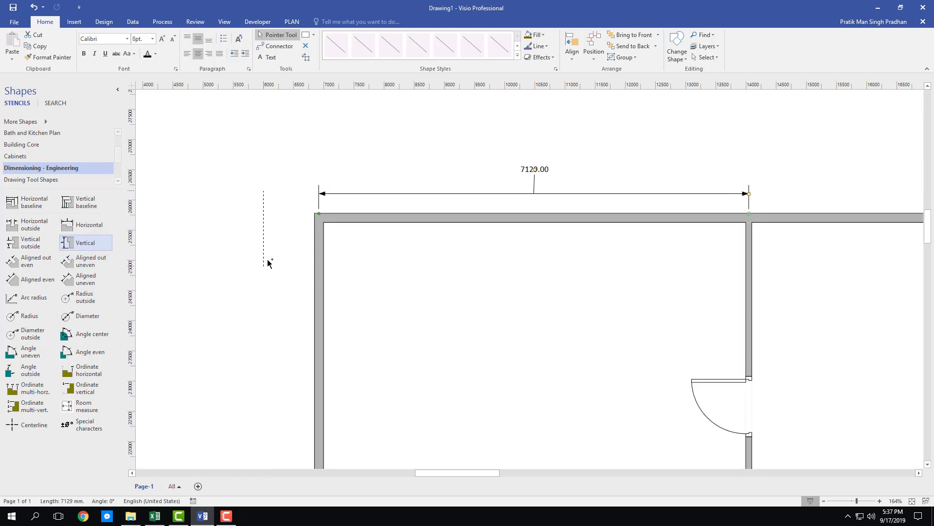
pyautogui.moveTo(300, 292); pyautogui.dragTo(314, 291)
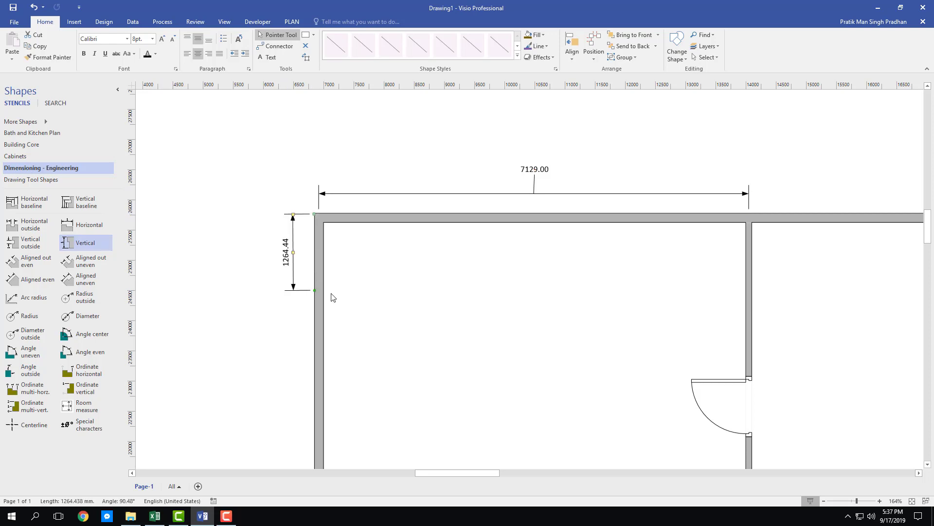
pyautogui.scroll(-3, 331, 292)
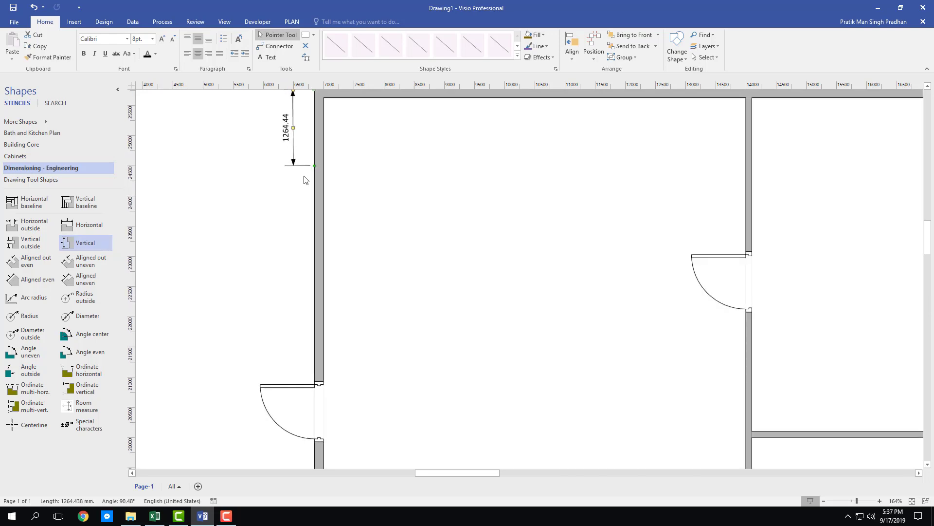
pyautogui.moveTo(315, 164); pyautogui.dragTo(315, 386)
pyautogui.scroll(-3, 313, 375)
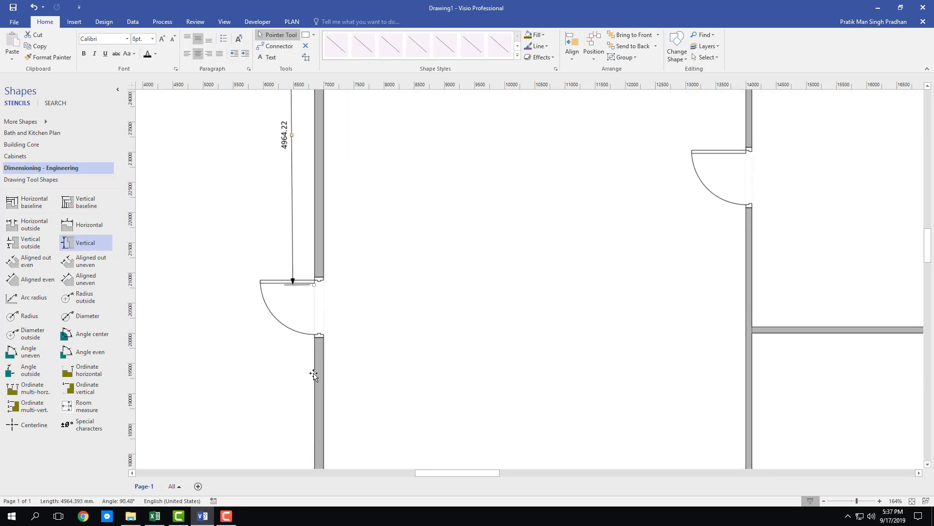
pyautogui.moveTo(315, 264); pyautogui.dragTo(314, 390)
pyautogui.scroll(-6, 329, 218)
pyautogui.moveTo(315, 111); pyautogui.dragTo(312, 360)
pyautogui.scroll(6, 292, 303)
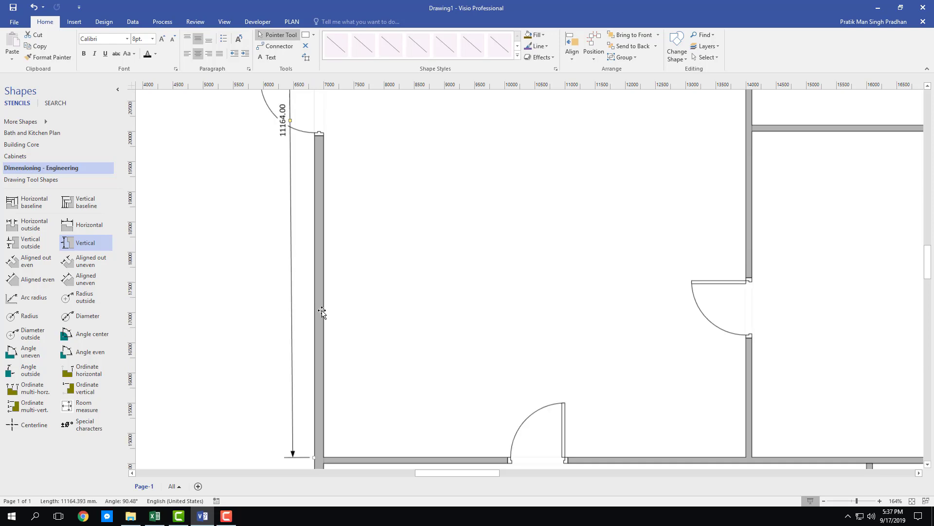
pyautogui.moveTo(289, 301); pyautogui.dragTo(243, 306)
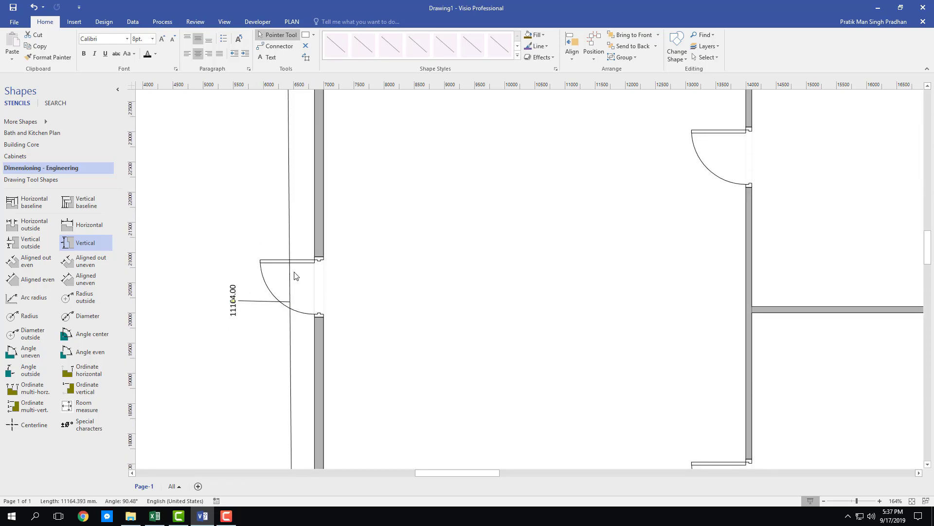
# - Try to move the vertical dimension line outward, clear of the door in the outer wall
pyautogui.moveTo(290, 272); pyautogui.dragTo(255, 268)
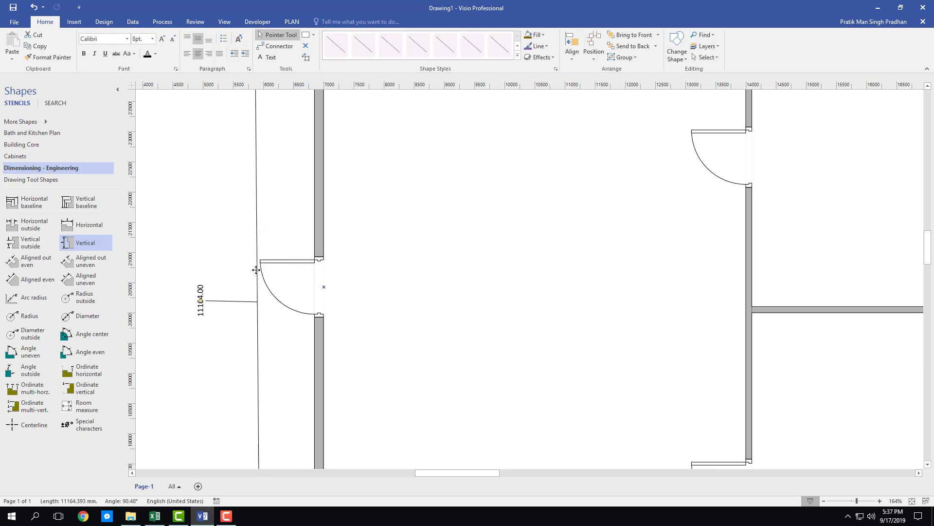
pyautogui.scroll(3, 316, 276)
pyautogui.scroll(3, 315, 276)
pyautogui.moveTo(284, 214)
pyautogui.mouseDown()
pyautogui.moveTo(311, 213)
pyautogui.moveTo(323, 232)
pyautogui.moveTo(241, 232)
pyautogui.mouseUp()
pyautogui.scroll(-15, 306, 263)
pyautogui.scroll(3, 263, 237)
pyautogui.scroll(3, 262, 236)
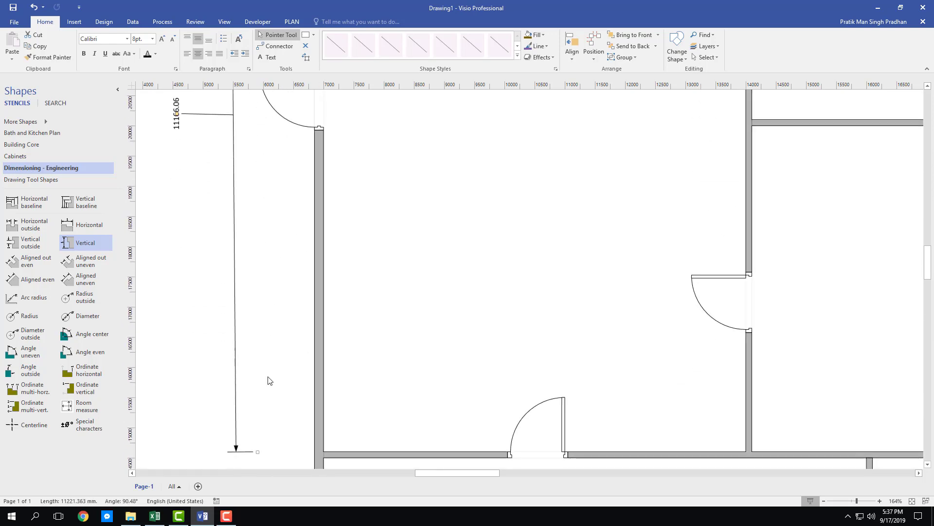
# - Reattach the vertical dimension to the outer wall, ending at the lower interior wall, and shift its text slightly outward
pyautogui.moveTo(257, 451)
pyautogui.mouseDown()
pyautogui.moveTo(313, 453)
pyautogui.moveTo(236, 446)
pyautogui.moveTo(313, 452)
pyautogui.mouseUp()
pyautogui.click(232, 448)
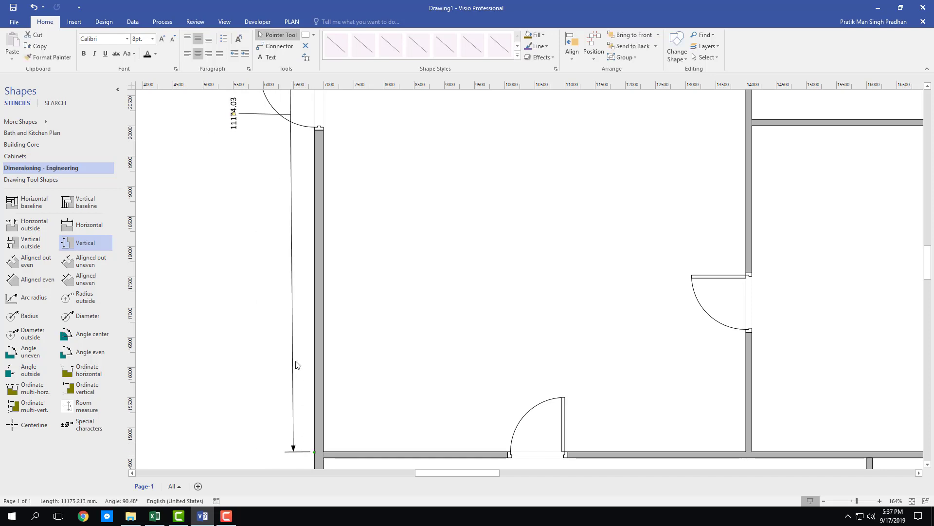
pyautogui.scroll(10, 294, 362)
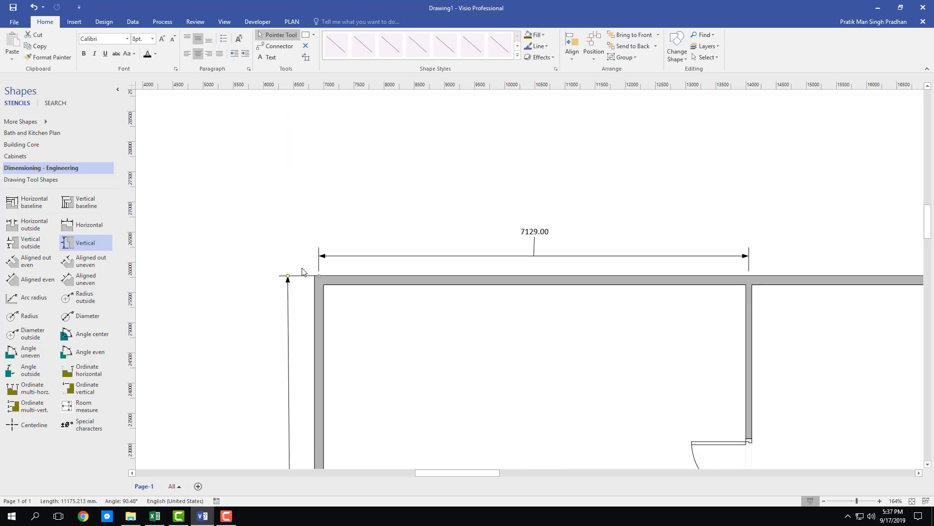
pyautogui.scroll(-9, 301, 273)
pyautogui.moveTo(233, 175); pyautogui.dragTo(227, 174)
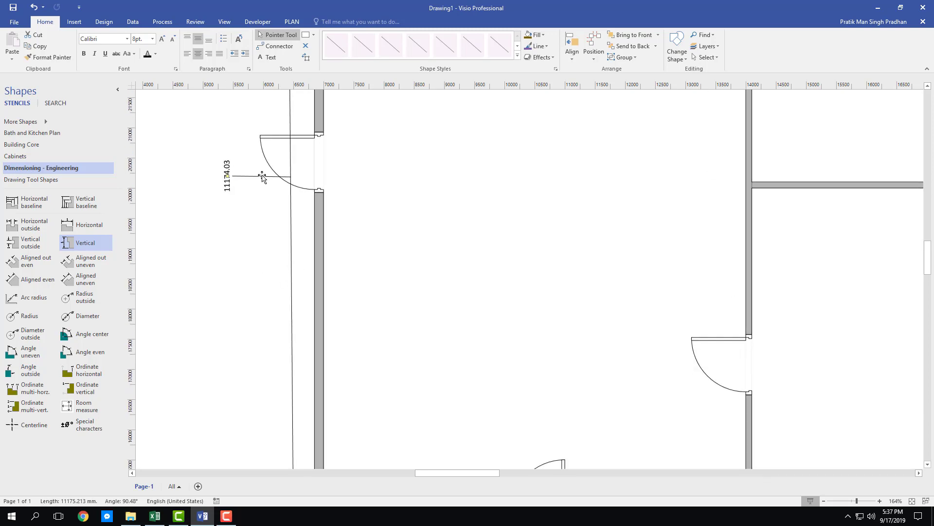
pyautogui.scroll(3, 281, 200)
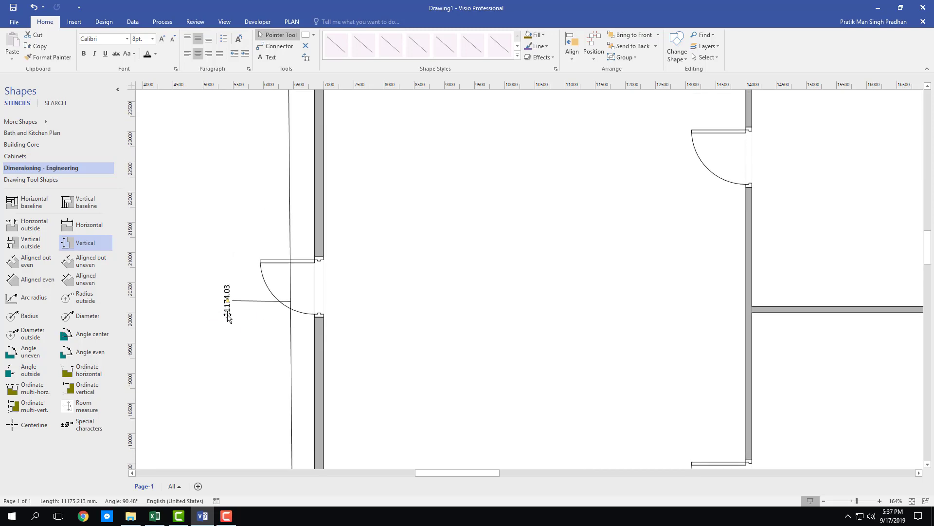
pyautogui.scroll(6, 271, 287)
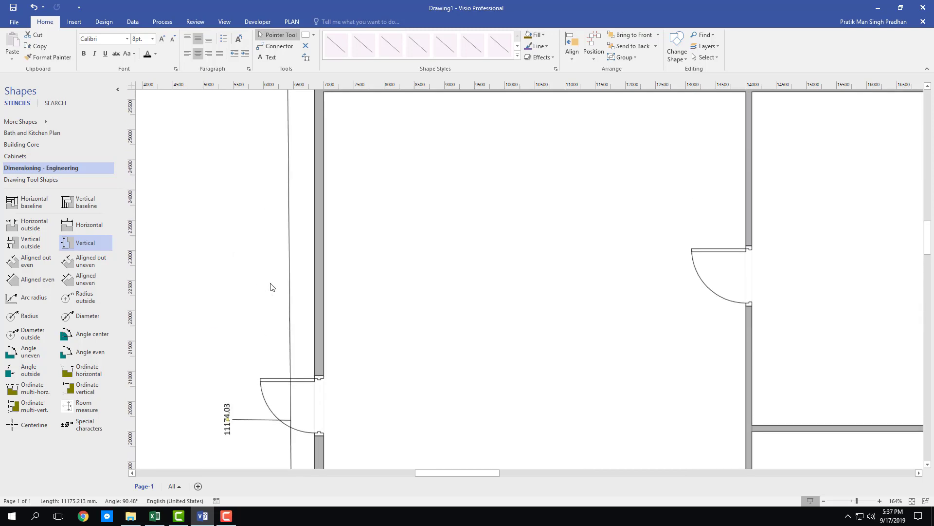
pyautogui.scroll(-8, 351, 260)
pyautogui.scroll(9, 351, 261)
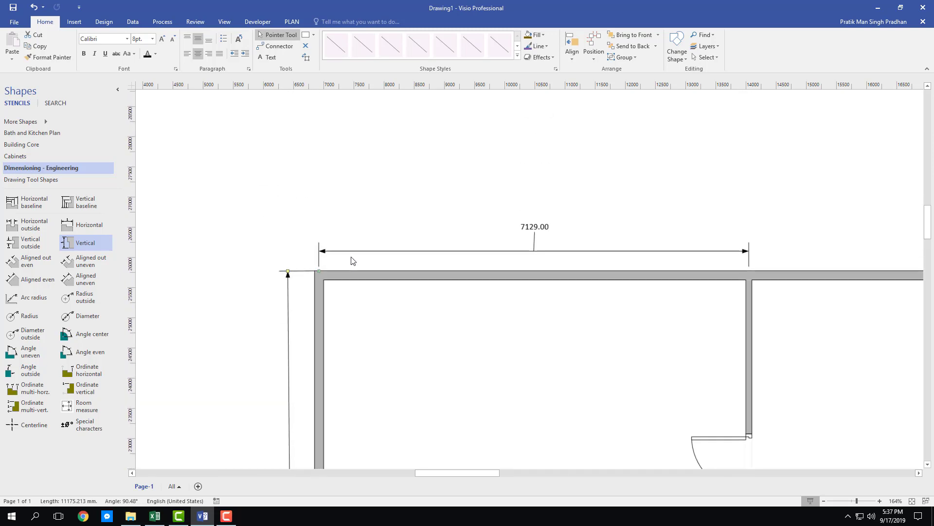
pyautogui.scroll(-4, 352, 261)
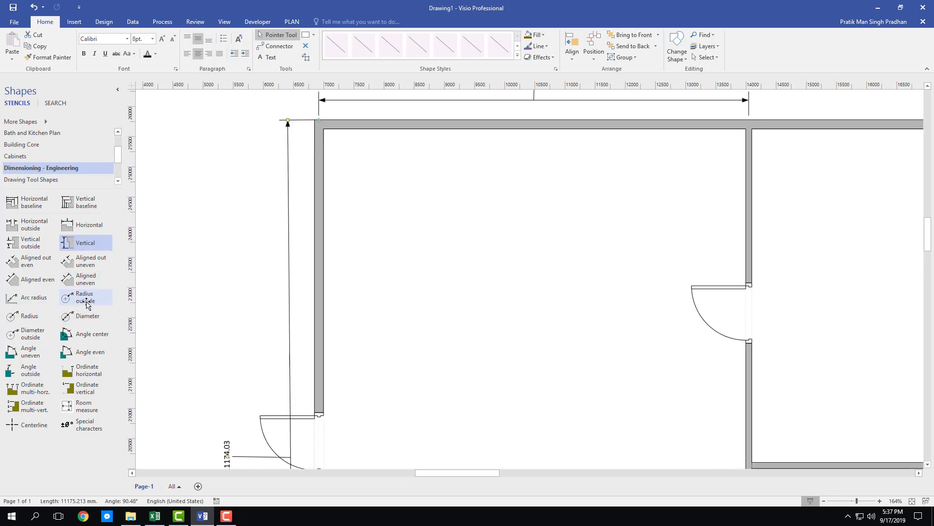
# - Place a Radius dimension on the room's upper interior door, centred at the hinge and extended along the leaf to its free end
pyautogui.click(37, 314)
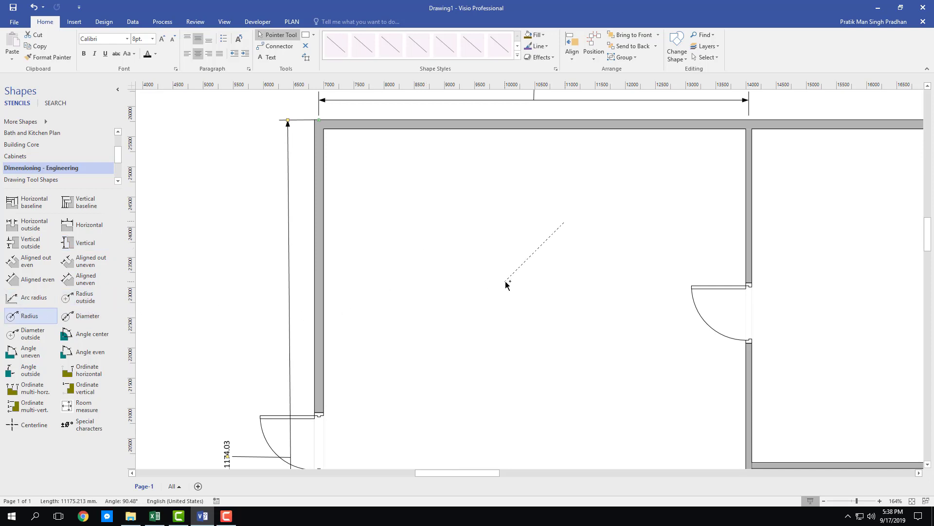
pyautogui.moveTo(507, 285); pyautogui.dragTo(507, 284)
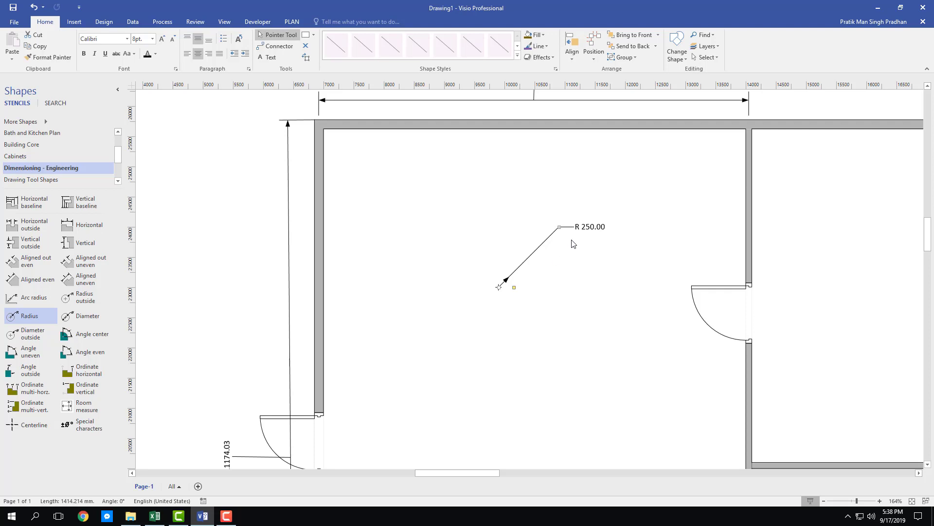
pyautogui.moveTo(501, 287); pyautogui.dragTo(583, 266)
pyautogui.moveTo(562, 227); pyautogui.dragTo(748, 285)
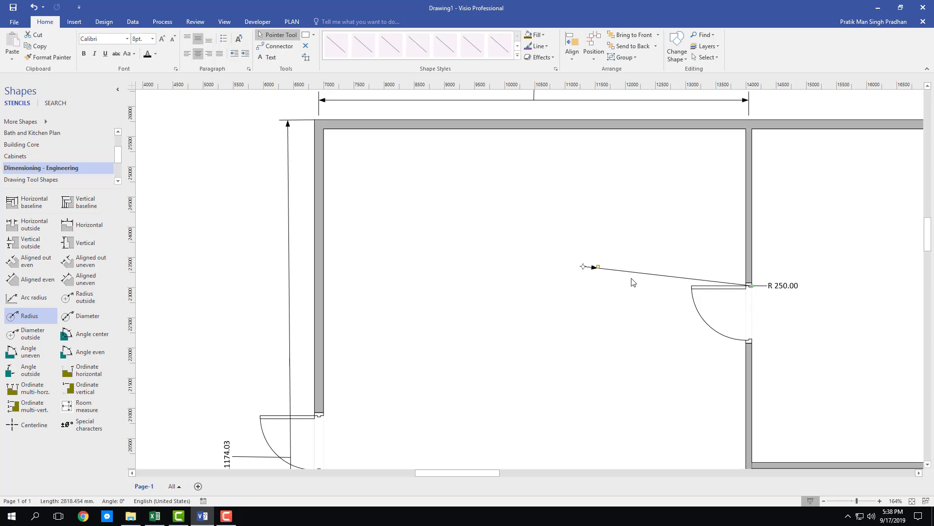
pyautogui.moveTo(584, 266); pyautogui.dragTo(745, 318)
pyautogui.moveTo(753, 286); pyautogui.dragTo(812, 275)
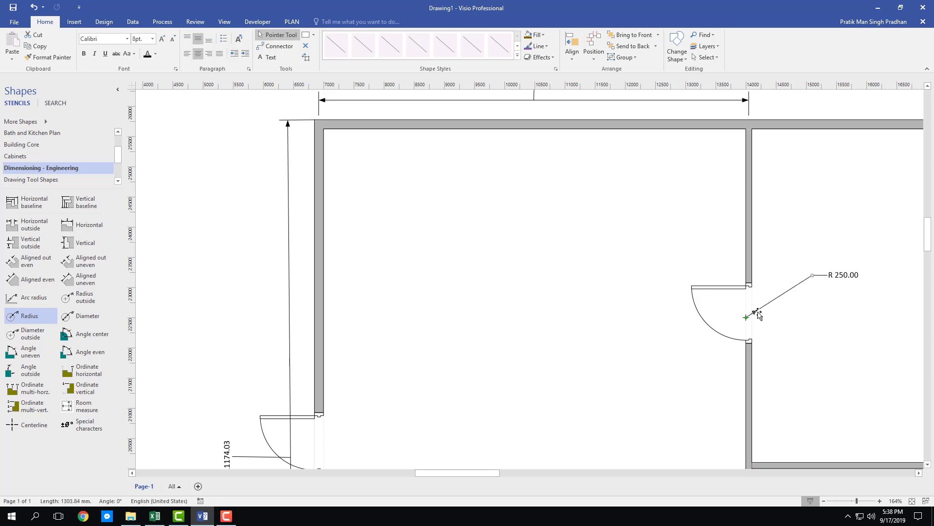
pyautogui.moveTo(746, 313); pyautogui.dragTo(752, 286)
pyautogui.moveTo(814, 275); pyautogui.dragTo(691, 288)
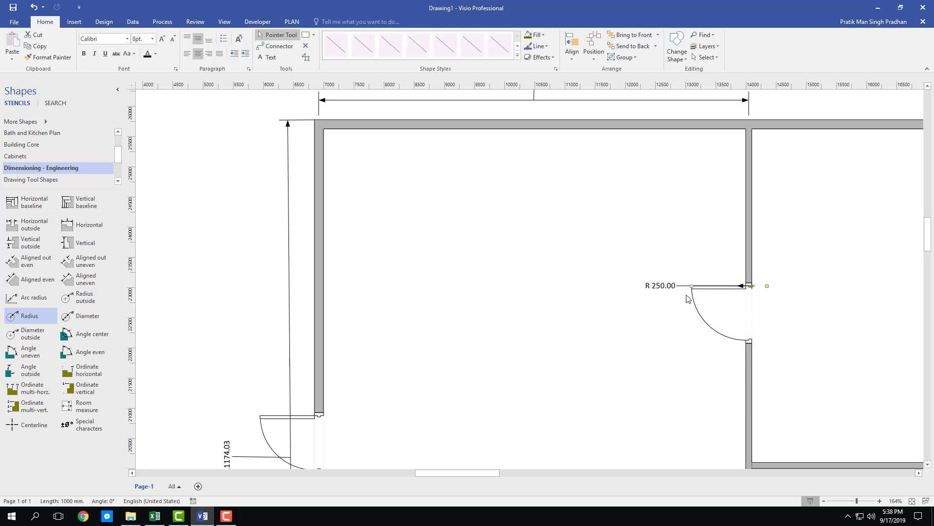
pyautogui.scroll(-2, 667, 321)
pyautogui.scroll(2, 667, 322)
pyautogui.scroll(-1, 667, 322)
pyautogui.scroll(2, 665, 321)
pyautogui.scroll(-2, 665, 321)
pyautogui.scroll(2, 666, 320)
pyautogui.scroll(-2, 667, 319)
pyautogui.scroll(-4, 667, 319)
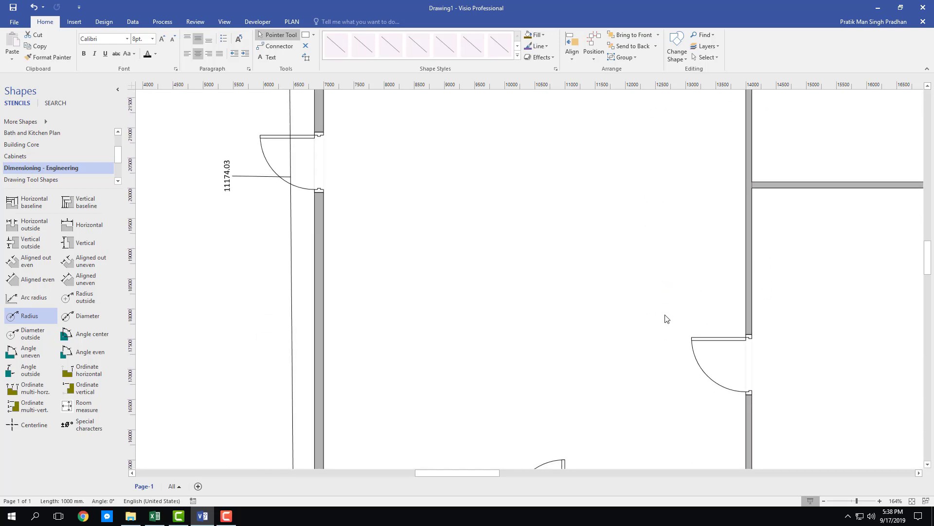
pyautogui.scroll(8, 680, 304)
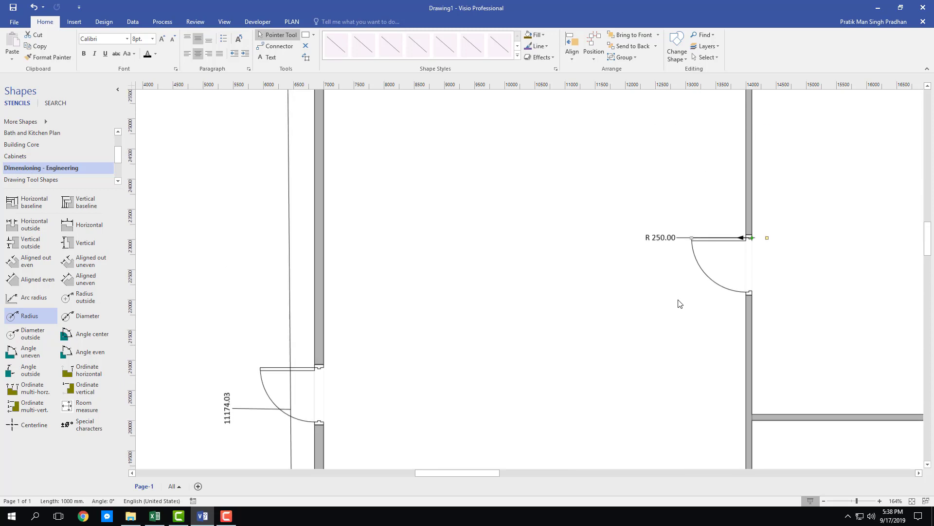
pyautogui.scroll(-12, 680, 304)
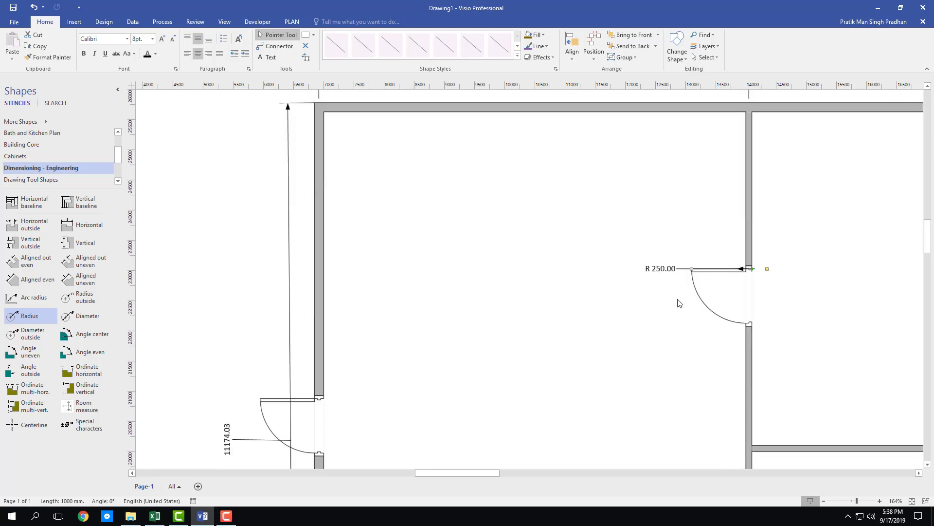
pyautogui.scroll(3, 680, 304)
pyautogui.scroll(-2, 680, 304)
pyautogui.scroll(1, 680, 304)
pyautogui.scroll(7, 679, 302)
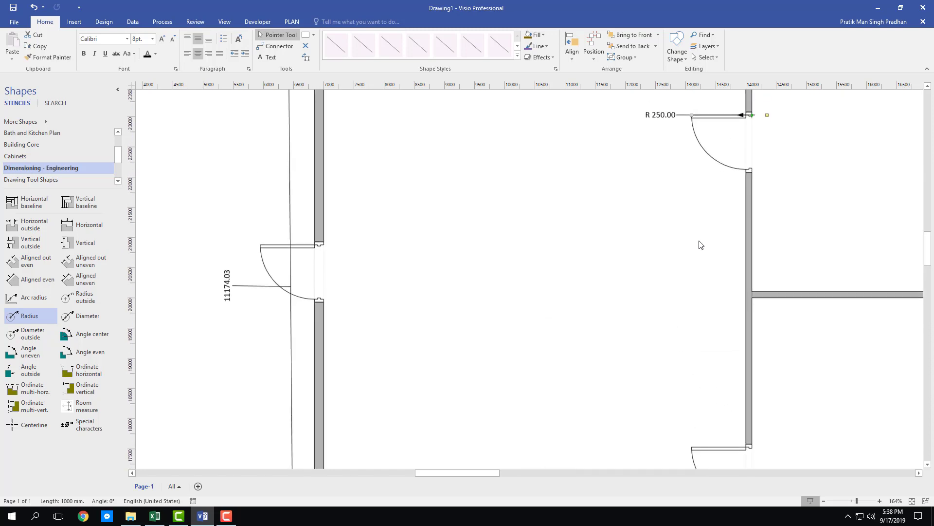
pyautogui.scroll(-4, 701, 251)
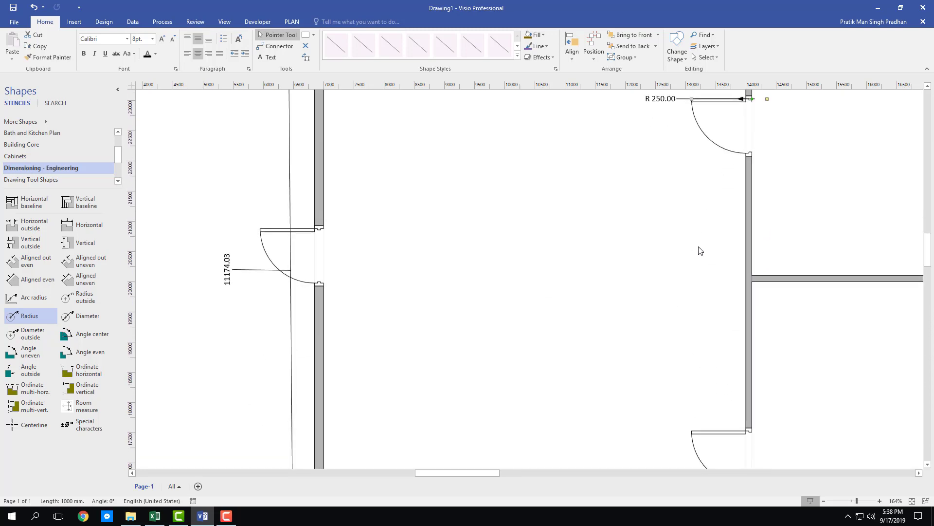